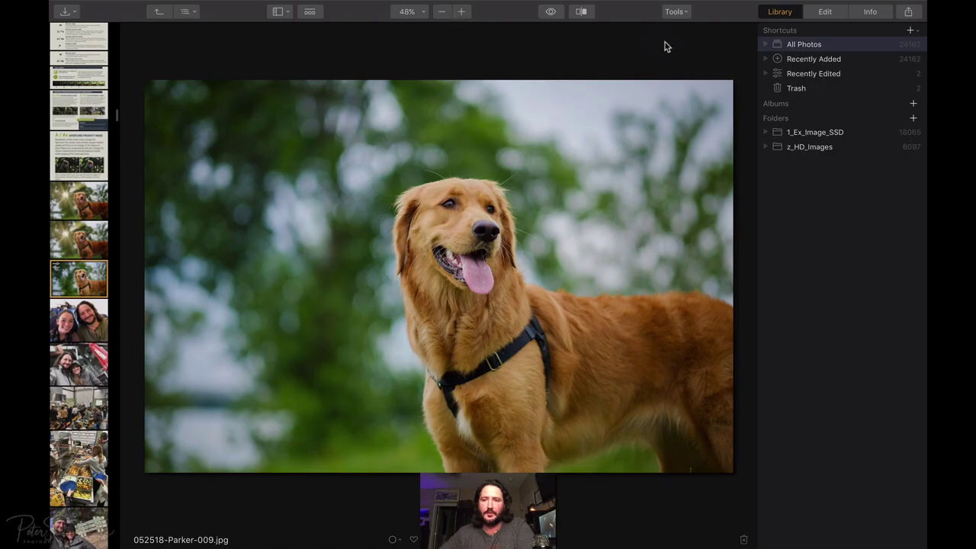
# Step: Expand z_HD_Images in the library folders and select its Sunrays subfolder with three photos
pyautogui.click(597, 199)
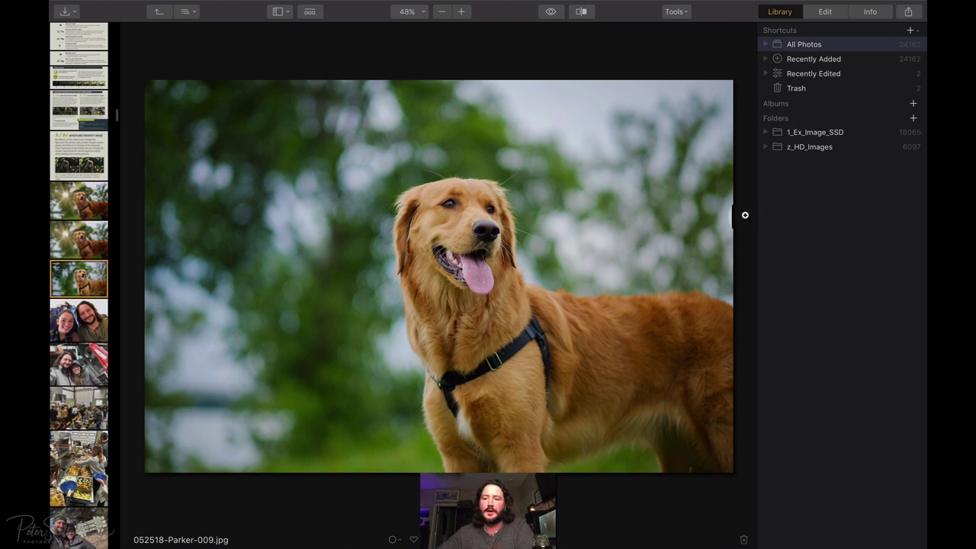
pyautogui.click(765, 147)
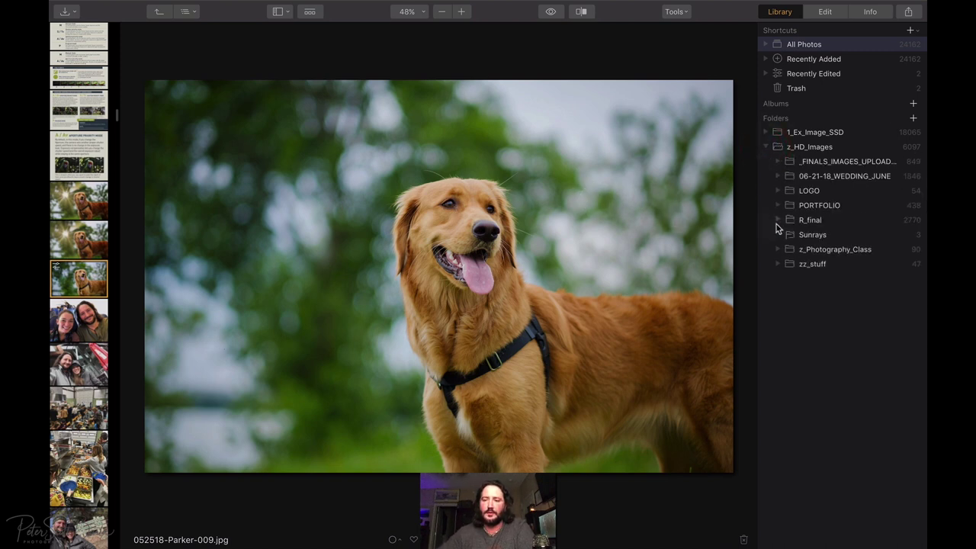
pyautogui.click(811, 239)
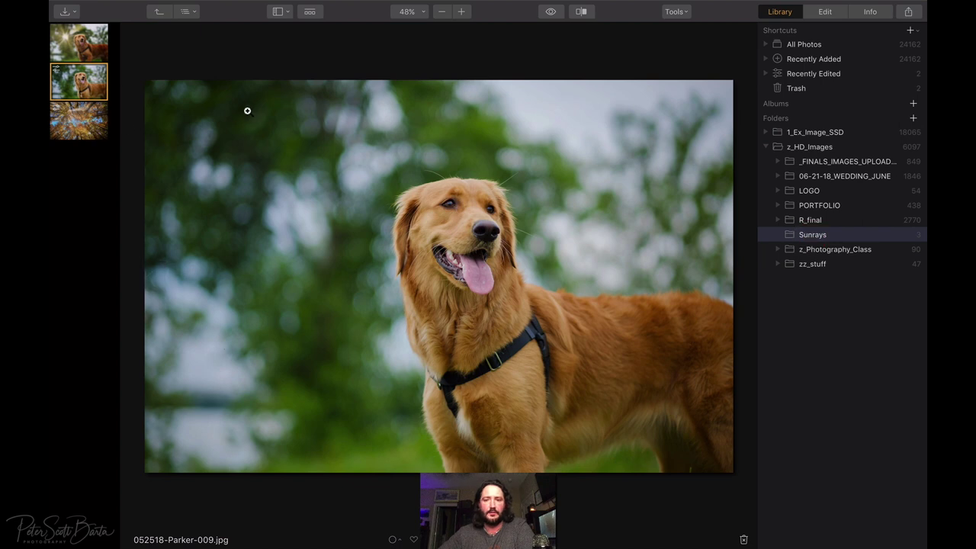
# Step: Switch the dog photo to Edit and scroll the Filters Catalog down to Creative
pyautogui.click(842, 15)
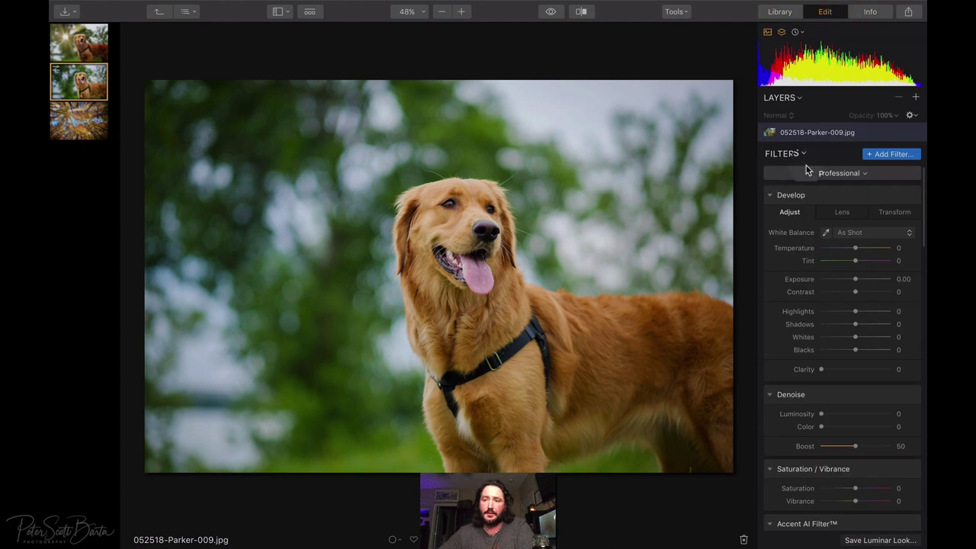
pyautogui.click(911, 155)
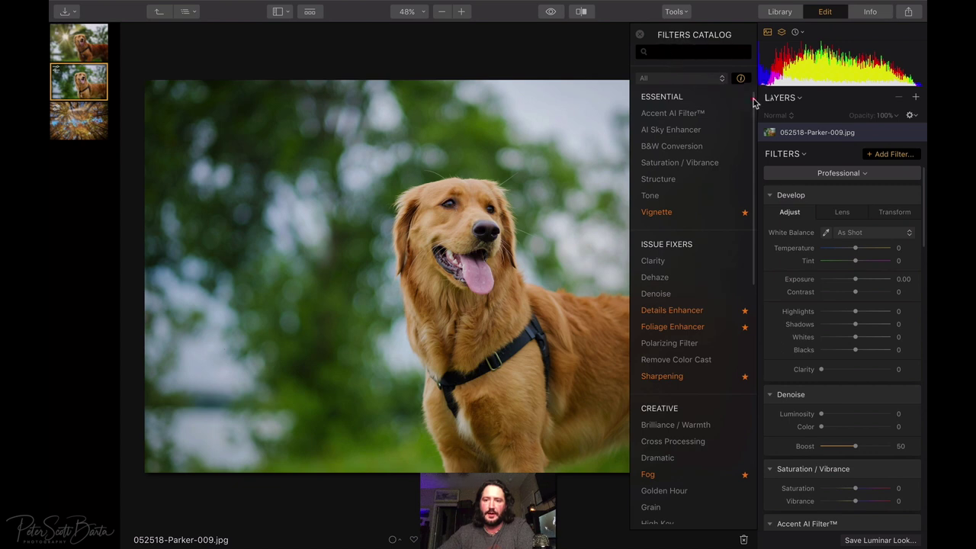
pyautogui.moveTo(753, 102); pyautogui.dragTo(756, 250)
# Step: Add the Sunrays filter to the golden retriever photo
pyautogui.moveTo(684, 334)
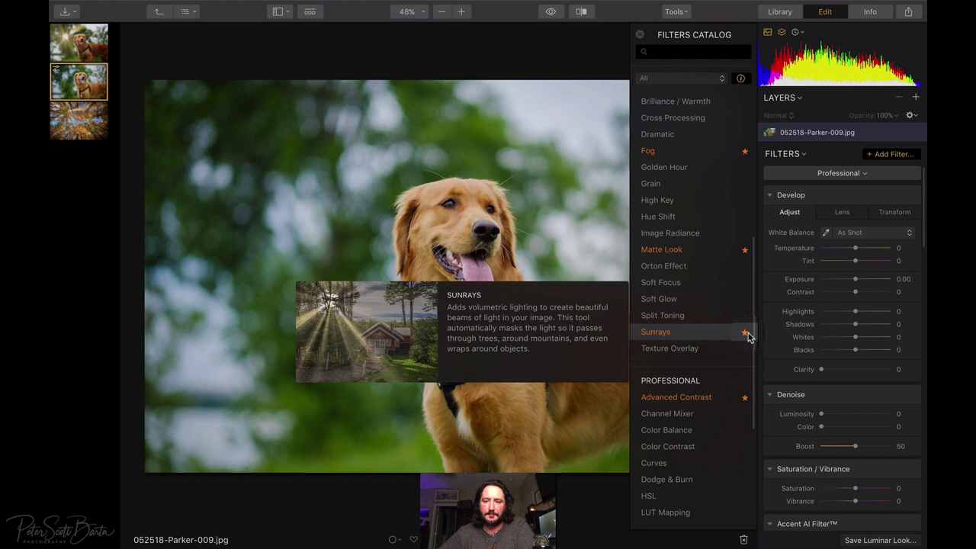
pyautogui.moveTo(742, 298)
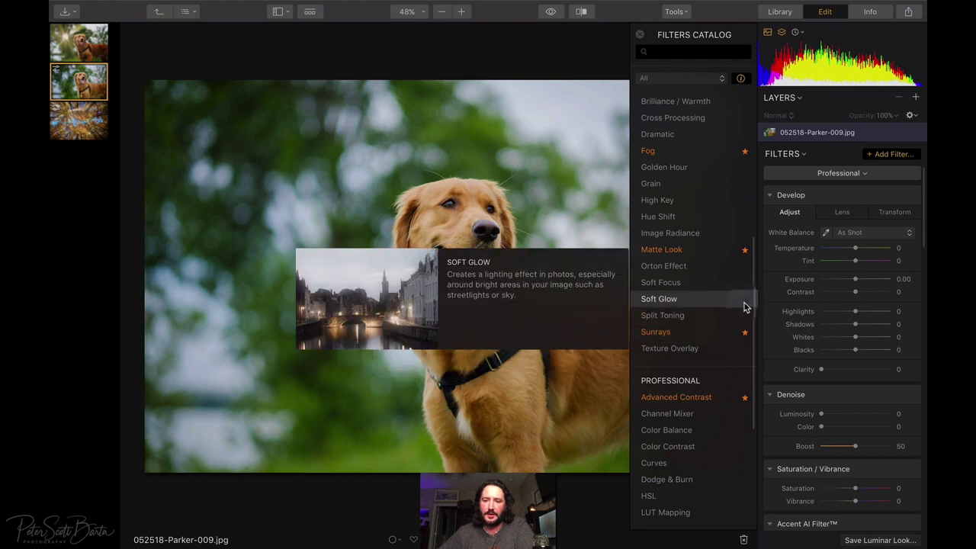
pyautogui.click(744, 302)
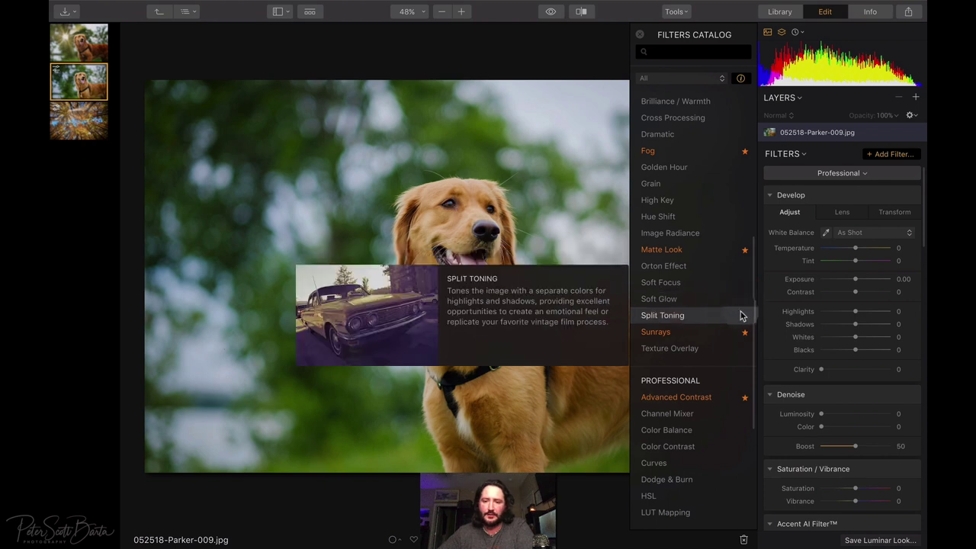
pyautogui.click(665, 335)
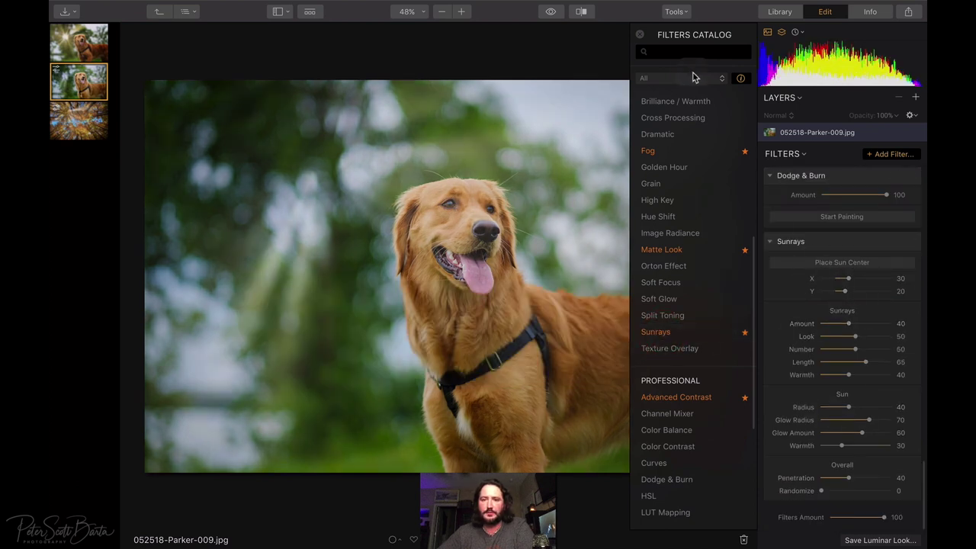
# Step: Close the Filters Catalog and enter Sunrays sun-centre placement mode
pyautogui.click(640, 35)
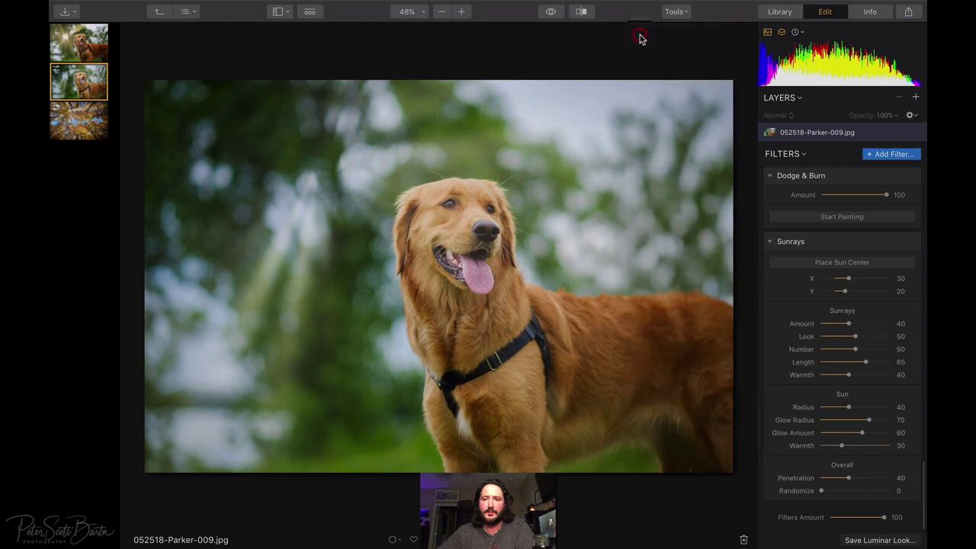
pyautogui.moveTo(703, 265)
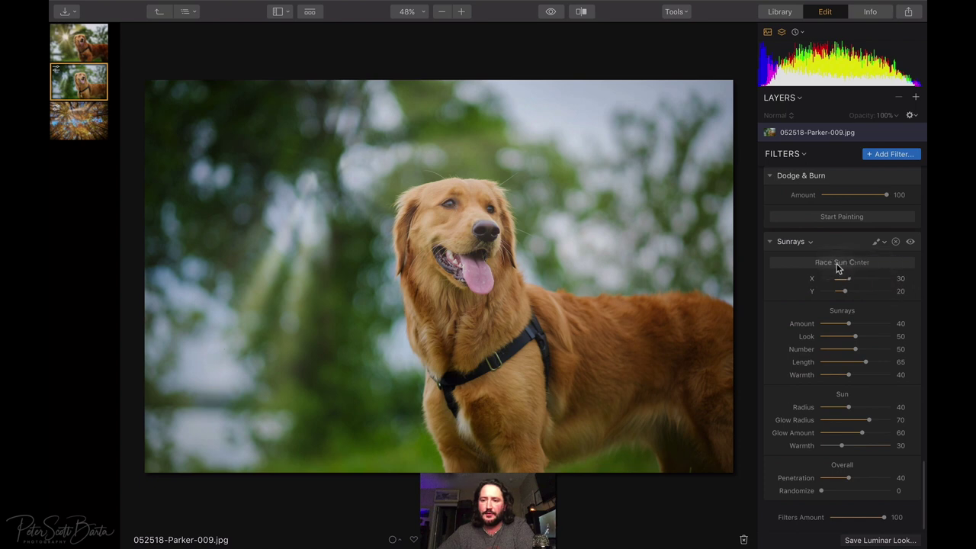
pyautogui.click(876, 262)
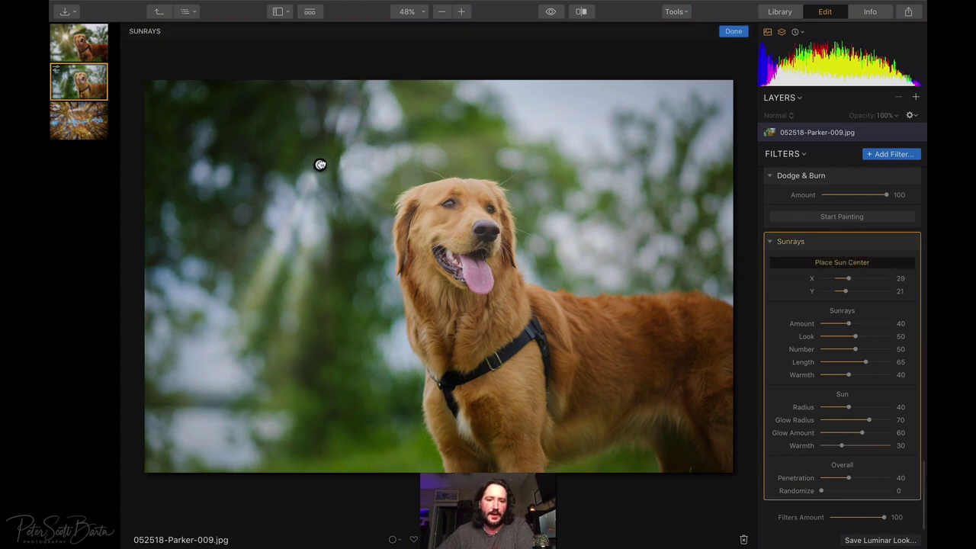
# Step: Drag the sun centre into the upper-left trees, settling at X 25, Y 33
pyautogui.moveTo(320, 163)
pyautogui.mouseDown()
pyautogui.moveTo(342, 170)
pyautogui.moveTo(342, 150)
pyautogui.moveTo(310, 136)
pyautogui.moveTo(267, 151)
pyautogui.moveTo(239, 185)
pyautogui.moveTo(224, 176)
pyautogui.moveTo(251, 190)
pyautogui.moveTo(264, 172)
pyautogui.moveTo(322, 153)
pyautogui.moveTo(298, 161)
pyautogui.moveTo(307, 209)
pyautogui.moveTo(338, 181)
pyautogui.moveTo(315, 168)
pyautogui.moveTo(283, 226)
pyautogui.moveTo(290, 212)
pyautogui.mouseUp()
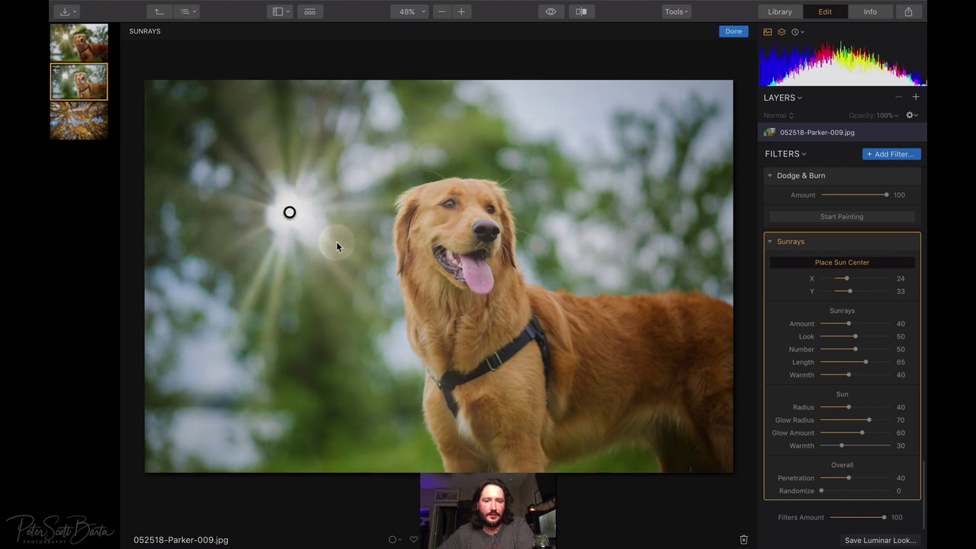
pyautogui.moveTo(292, 213)
pyautogui.mouseDown()
pyautogui.moveTo(285, 221)
pyautogui.moveTo(307, 226)
pyautogui.moveTo(310, 216)
pyautogui.moveTo(297, 214)
pyautogui.mouseUp()
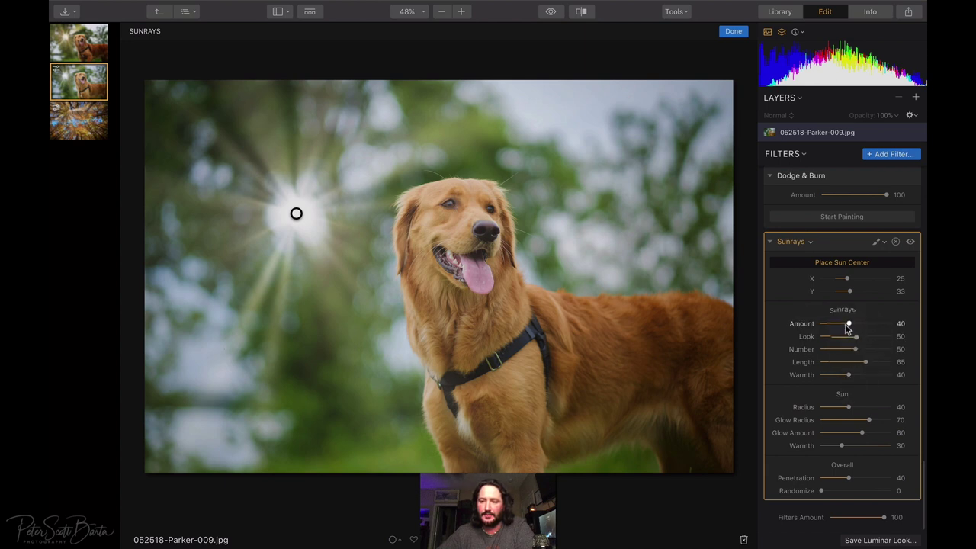
# Step: Set the Sunrays sliders to Amount 51, Look 24, Number 43 and Length 75
pyautogui.moveTo(849, 326)
pyautogui.mouseDown()
pyautogui.moveTo(882, 327)
pyautogui.moveTo(850, 330)
pyautogui.moveTo(856, 326)
pyautogui.mouseUp()
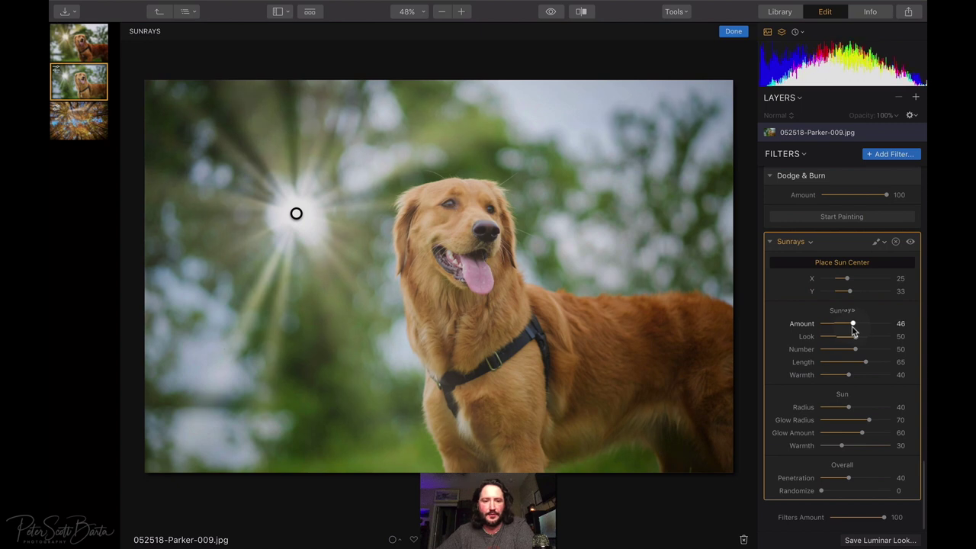
pyautogui.moveTo(850, 327); pyautogui.dragTo(850, 329)
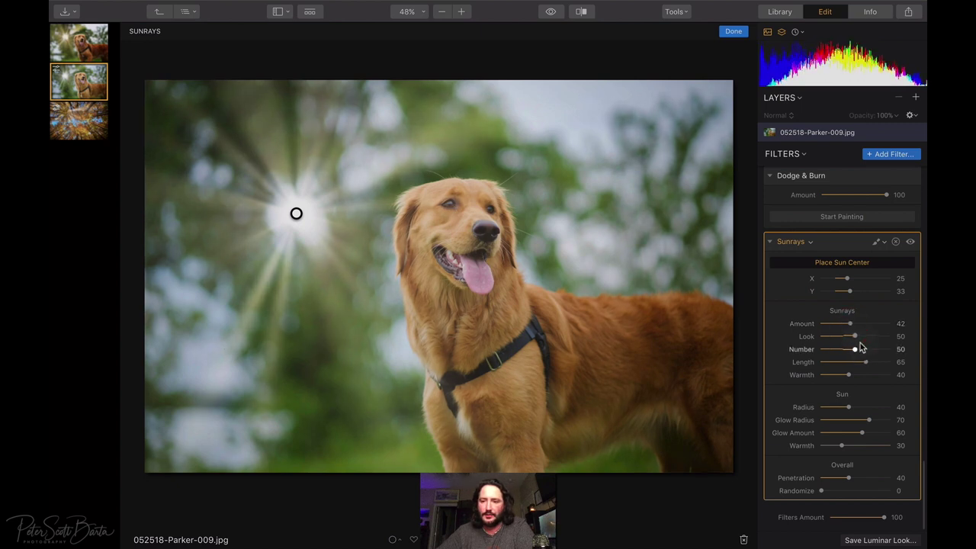
pyautogui.moveTo(856, 341); pyautogui.dragTo(843, 343)
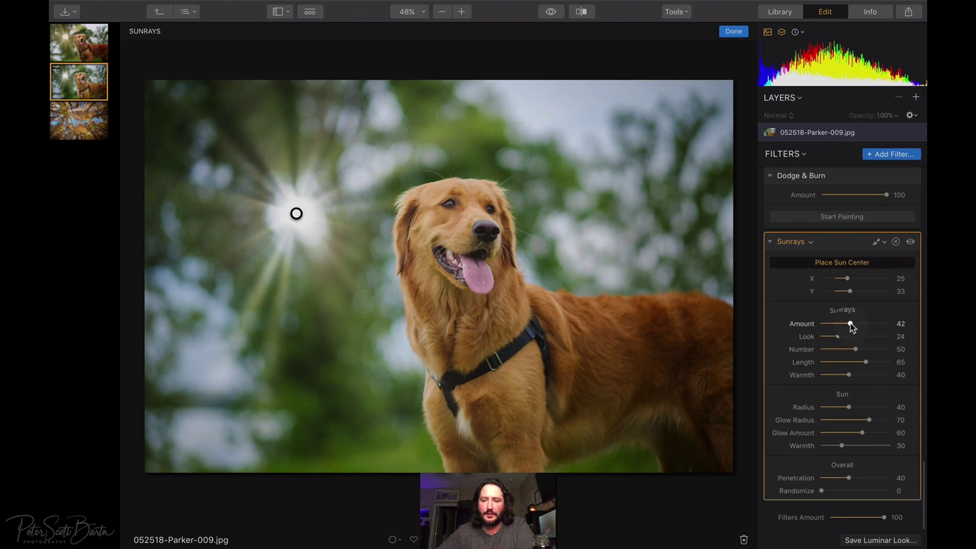
pyautogui.moveTo(864, 327)
pyautogui.mouseDown()
pyautogui.moveTo(854, 326)
pyautogui.moveTo(884, 329)
pyautogui.moveTo(859, 327)
pyautogui.mouseUp()
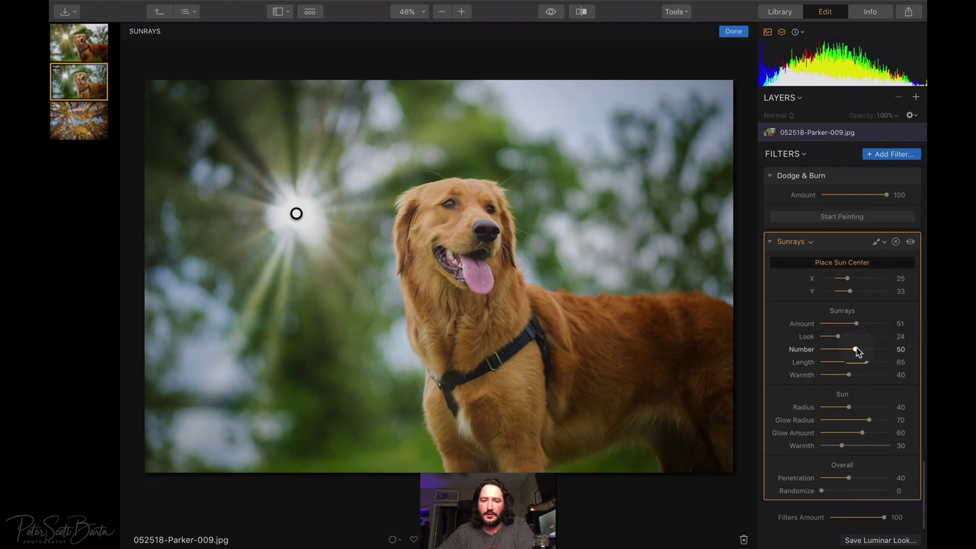
pyautogui.moveTo(859, 350); pyautogui.dragTo(859, 354)
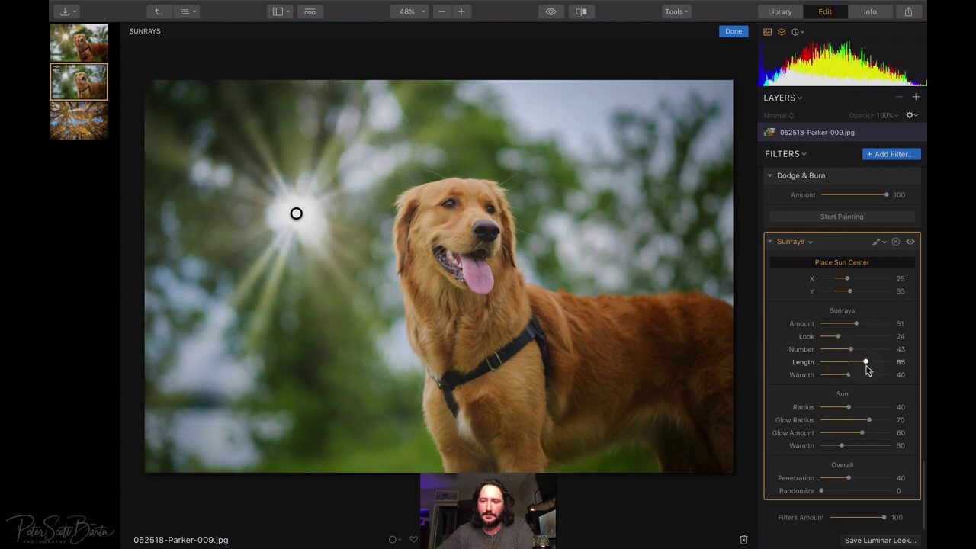
pyautogui.moveTo(867, 366)
pyautogui.mouseDown()
pyautogui.moveTo(880, 365)
pyautogui.moveTo(841, 369)
pyautogui.moveTo(899, 372)
pyautogui.moveTo(833, 371)
pyautogui.moveTo(870, 371)
pyautogui.mouseUp()
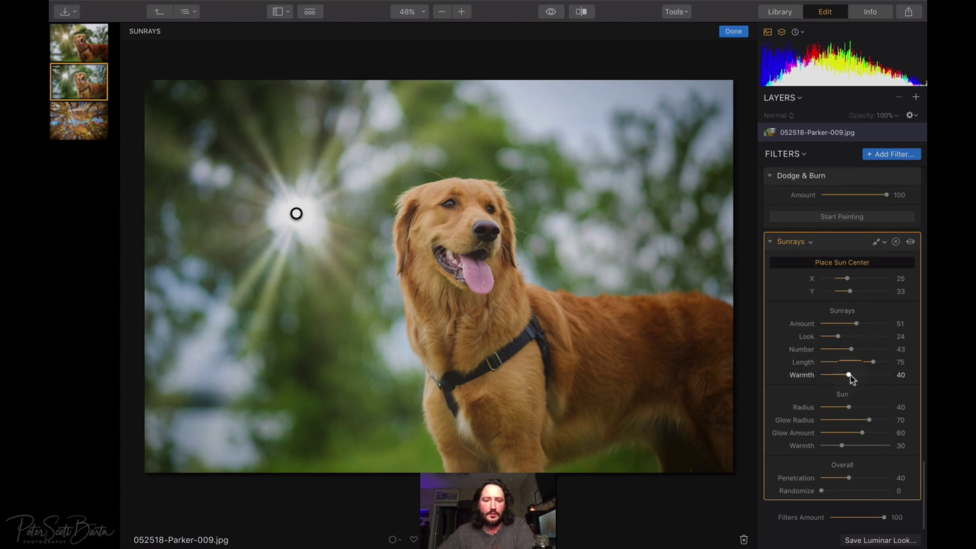
# Step: Set the Sunrays Warmth slider to 45 for warmer-toned beams
pyautogui.moveTo(851, 375); pyautogui.dragTo(864, 376)
pyautogui.moveTo(851, 377)
pyautogui.mouseDown()
pyautogui.moveTo(824, 375)
pyautogui.moveTo(893, 375)
pyautogui.moveTo(841, 379)
pyautogui.moveTo(855, 379)
pyautogui.mouseUp()
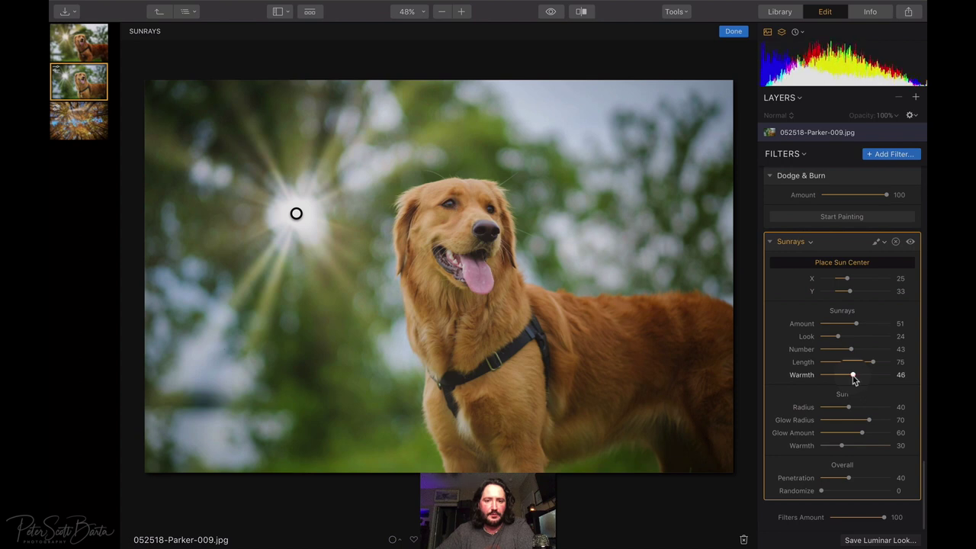
pyautogui.moveTo(854, 379); pyautogui.dragTo(861, 382)
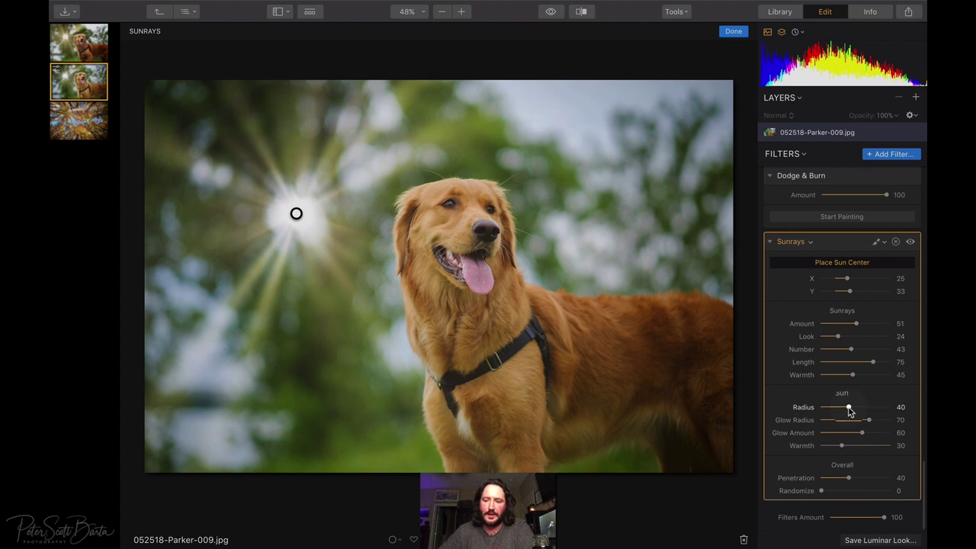
# Step: Set Sun Glow Radius 81, Glow Amount 75, Warmth 32, and Overall Penetration 36
pyautogui.moveTo(849, 409)
pyautogui.mouseDown()
pyautogui.moveTo(865, 408)
pyautogui.moveTo(849, 409)
pyautogui.mouseUp()
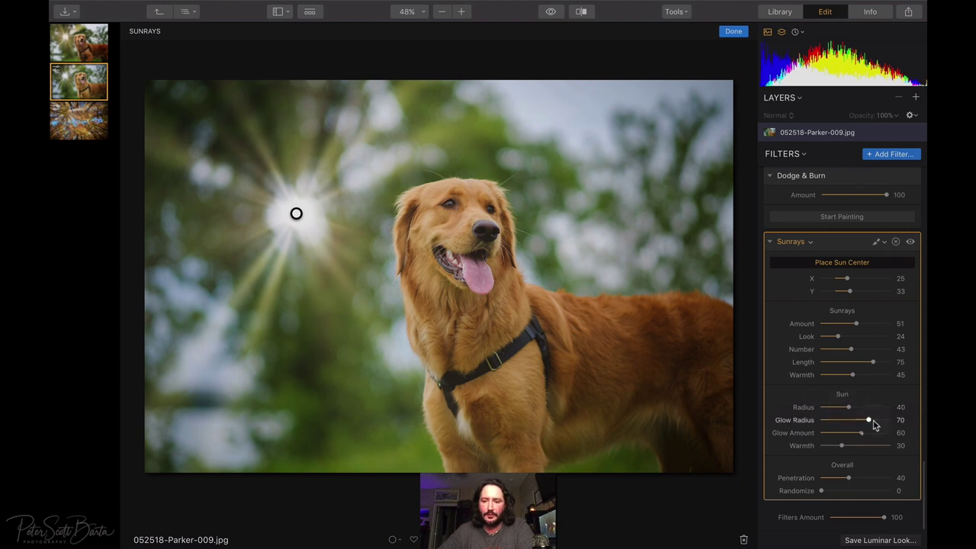
pyautogui.moveTo(869, 422)
pyautogui.mouseDown()
pyautogui.moveTo(839, 424)
pyautogui.moveTo(877, 425)
pyautogui.mouseUp()
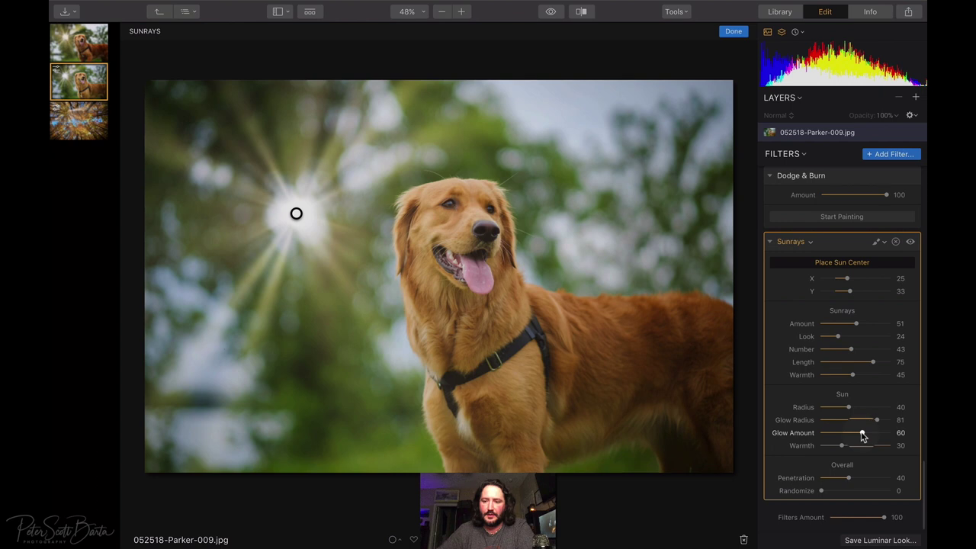
pyautogui.moveTo(863, 435)
pyautogui.mouseDown()
pyautogui.moveTo(849, 436)
pyautogui.moveTo(874, 436)
pyautogui.mouseUp()
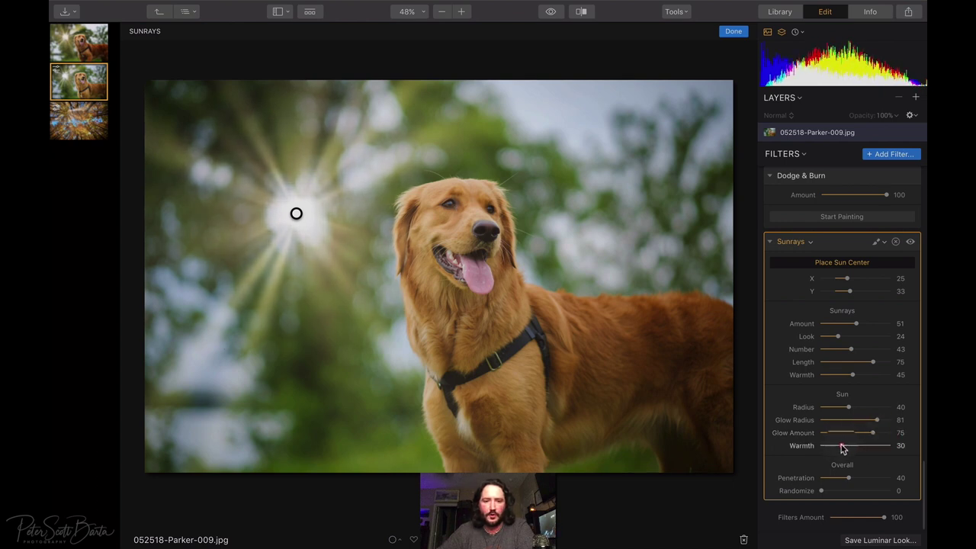
pyautogui.moveTo(842, 448)
pyautogui.mouseDown()
pyautogui.moveTo(895, 447)
pyautogui.moveTo(834, 447)
pyautogui.moveTo(841, 449)
pyautogui.mouseUp()
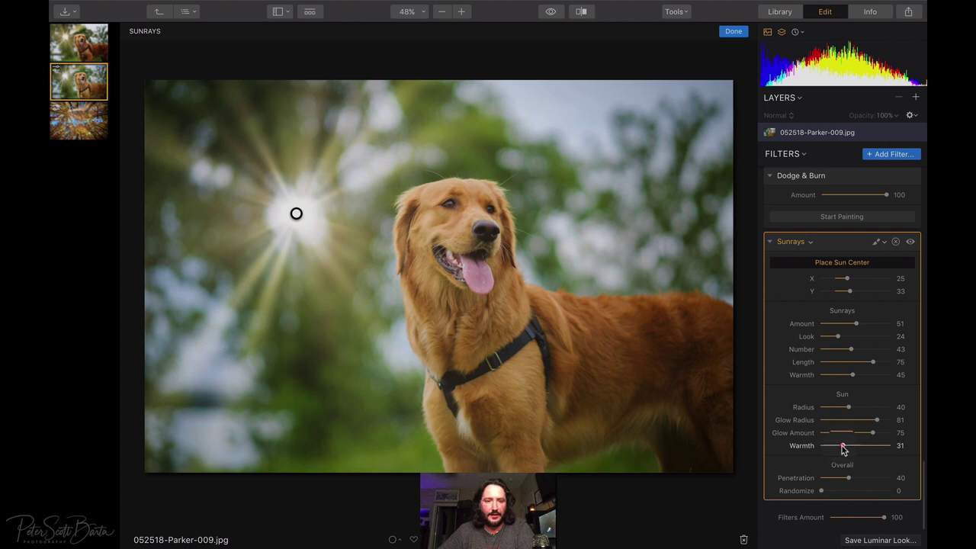
pyautogui.moveTo(841, 449)
pyautogui.mouseDown()
pyautogui.moveTo(886, 451)
pyautogui.moveTo(844, 450)
pyautogui.mouseUp()
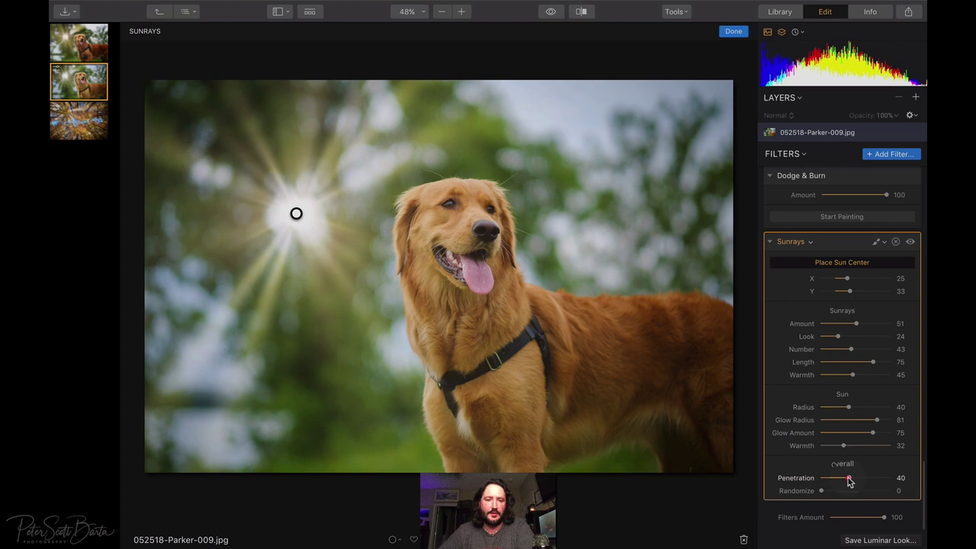
pyautogui.moveTo(850, 480)
pyautogui.mouseDown()
pyautogui.moveTo(835, 482)
pyautogui.moveTo(864, 482)
pyautogui.moveTo(848, 484)
pyautogui.mouseUp()
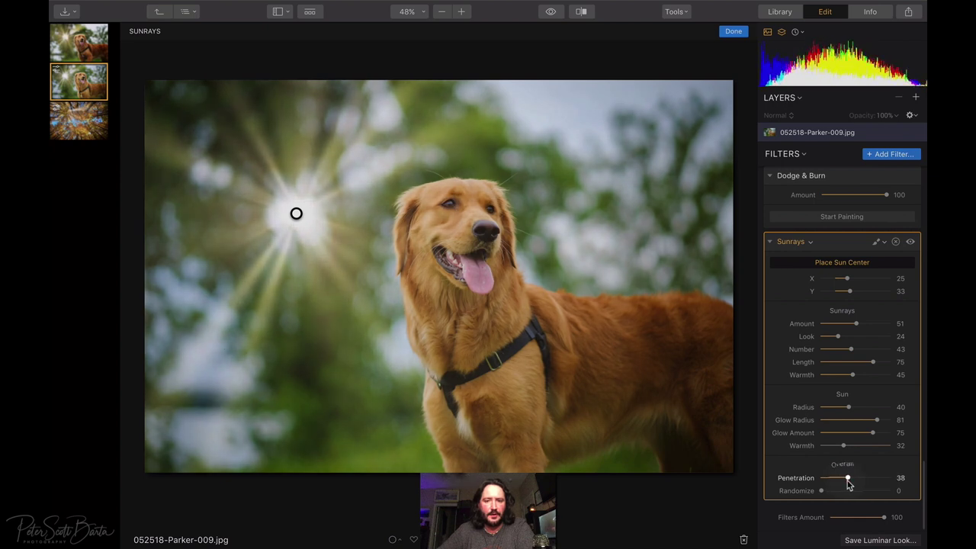
pyautogui.moveTo(848, 483); pyautogui.dragTo(845, 483)
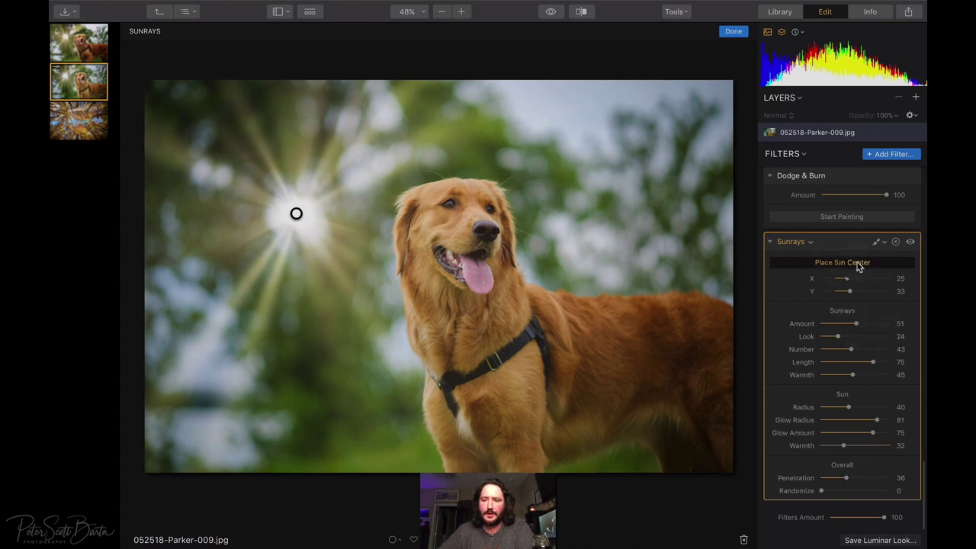
# Step: Exit sun placement and raise the Sunrays Amount to 57 with Look 22
pyautogui.click(893, 263)
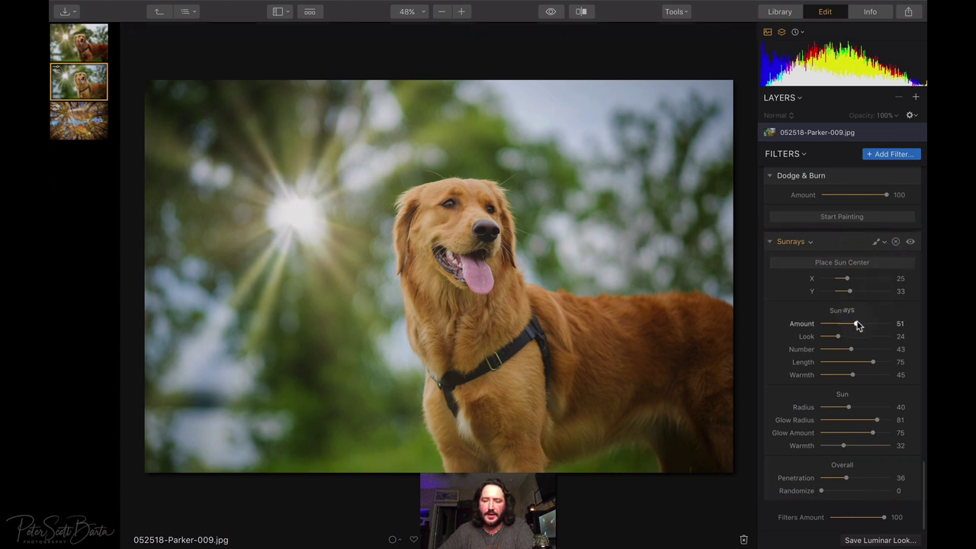
pyautogui.moveTo(857, 324); pyautogui.dragTo(838, 341)
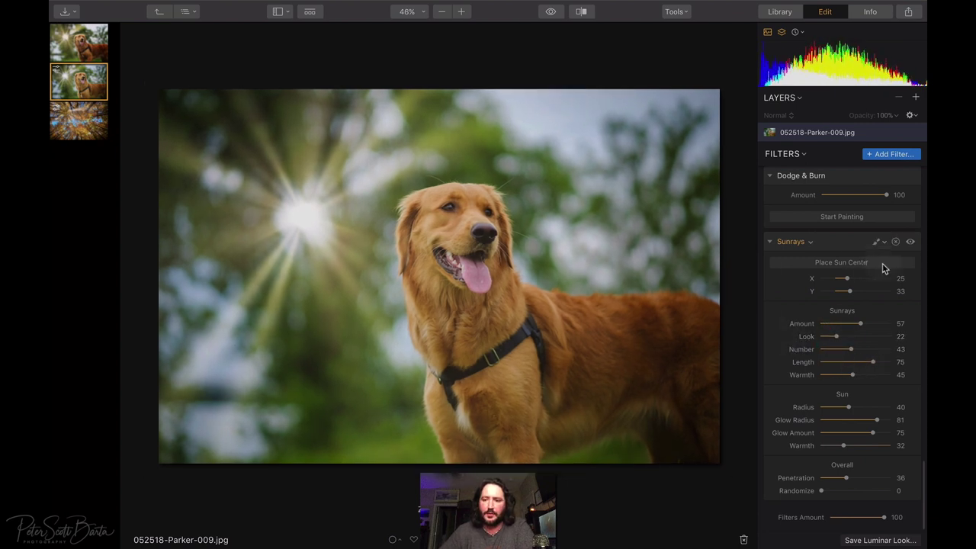
# Step: Nudge the sun centre upward in the trees to X 25, Y 31 and finish placement
pyautogui.click(883, 264)
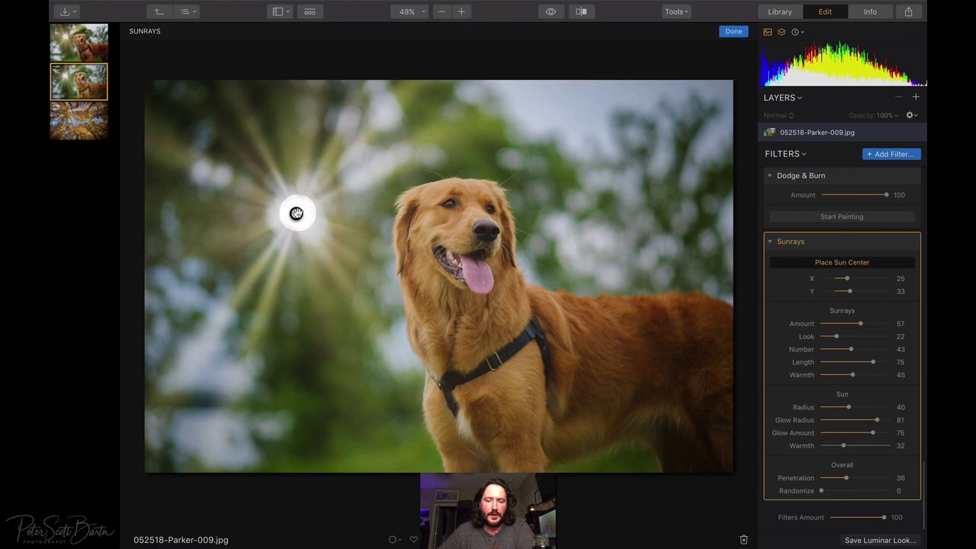
pyautogui.moveTo(296, 213)
pyautogui.mouseDown()
pyautogui.moveTo(319, 172)
pyautogui.moveTo(315, 157)
pyautogui.moveTo(290, 145)
pyautogui.moveTo(286, 194)
pyautogui.moveTo(298, 203)
pyautogui.moveTo(283, 196)
pyautogui.moveTo(292, 203)
pyautogui.mouseUp()
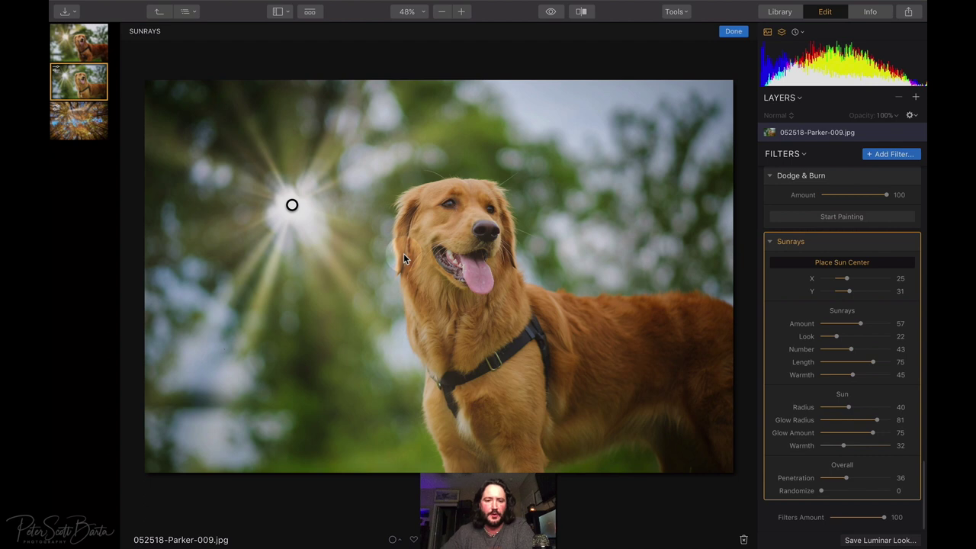
pyautogui.click(892, 266)
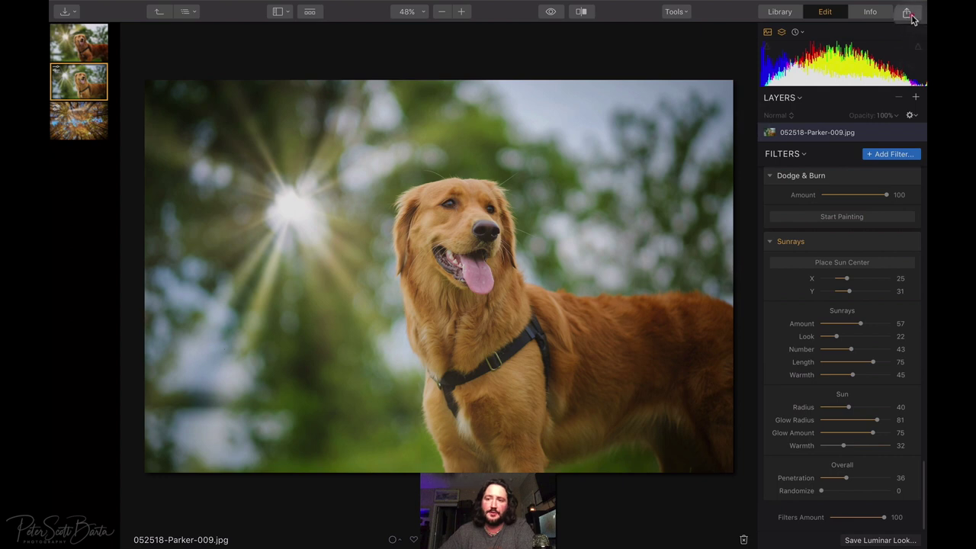
pyautogui.click(908, 13)
# Step: Export the photo to the Desktop as a quality-100 JPEG with '_sunraysFilter' appended to its name
pyautogui.click(877, 31)
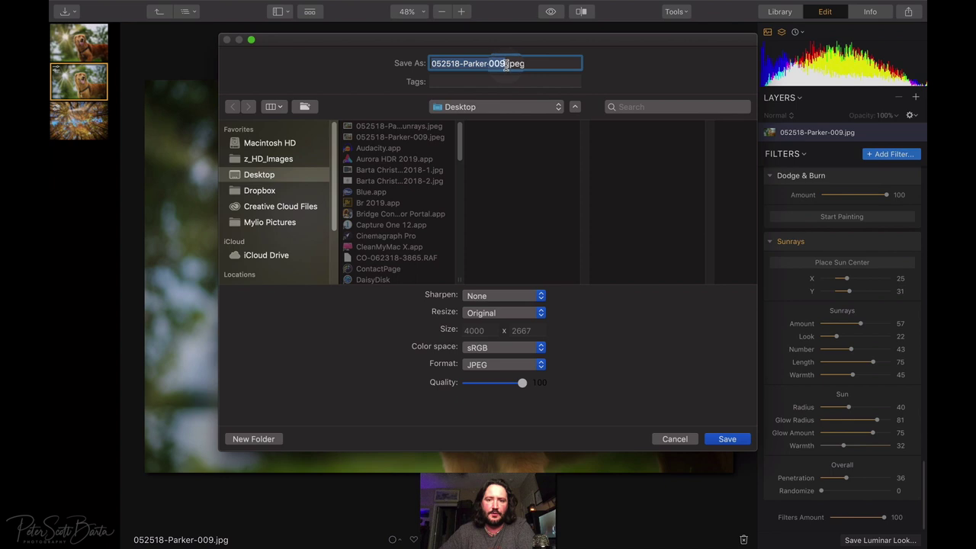
pyautogui.click(505, 64)
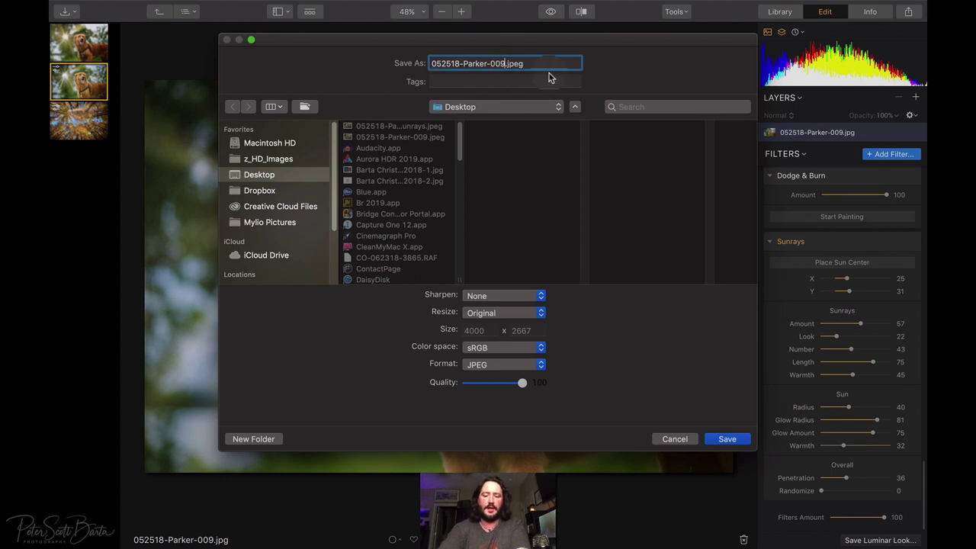
pyautogui.write('_sun')
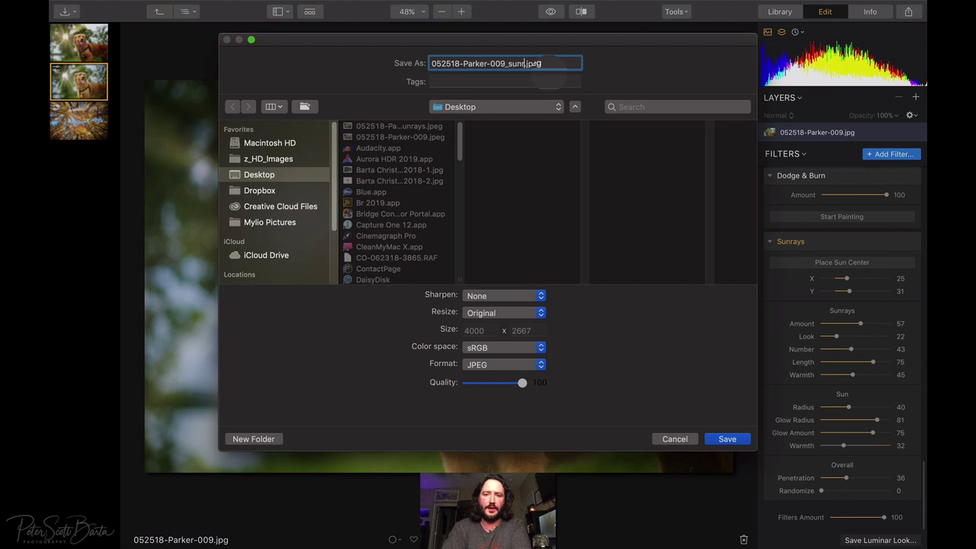
pyautogui.write('raysFilter')
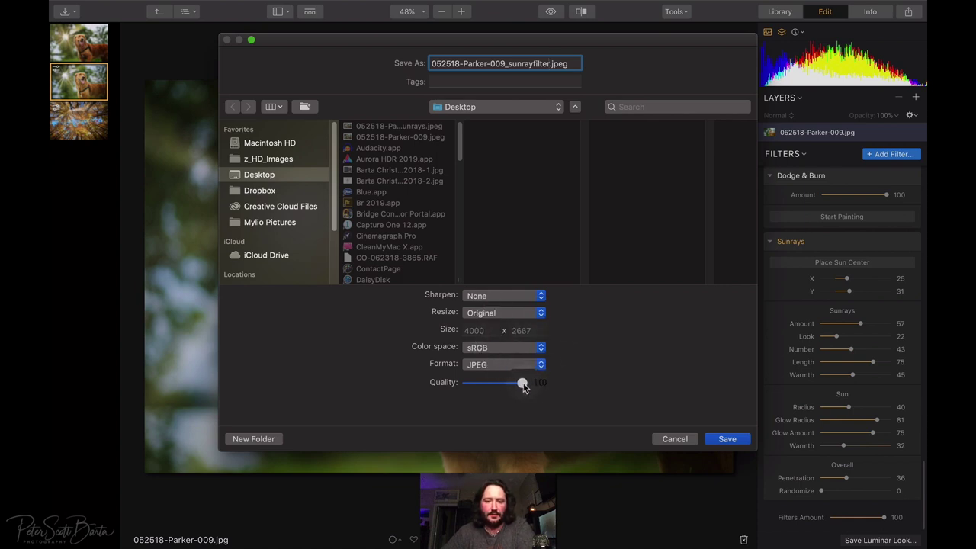
pyautogui.moveTo(524, 388); pyautogui.dragTo(583, 387)
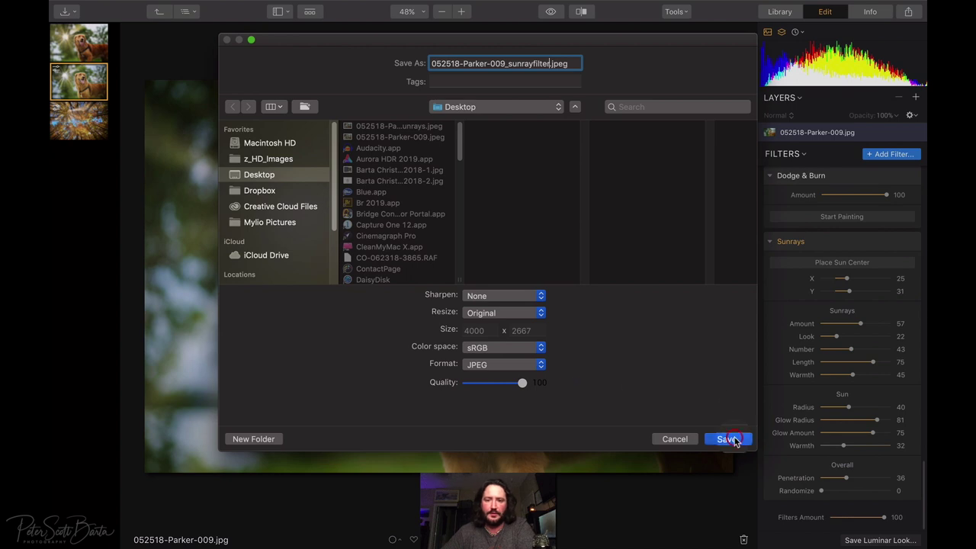
pyautogui.click(728, 439)
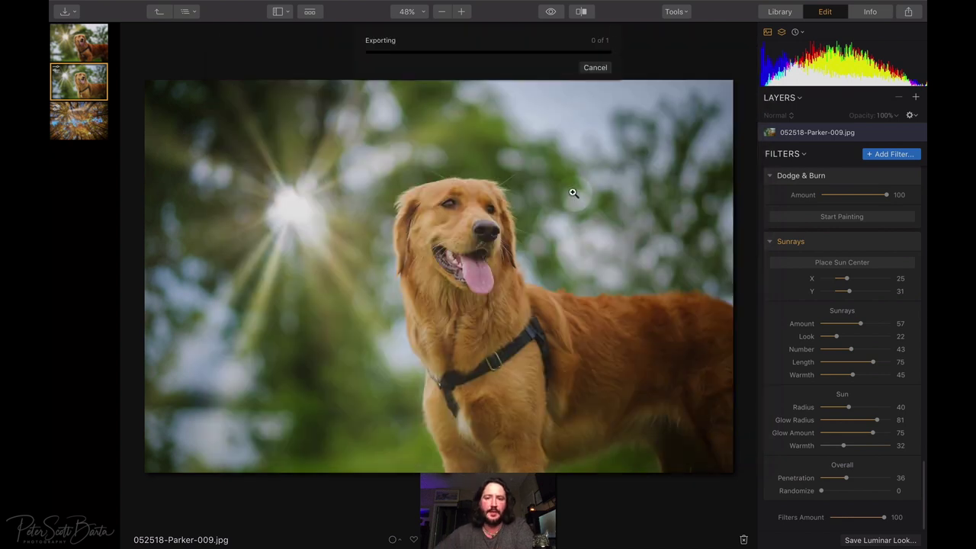